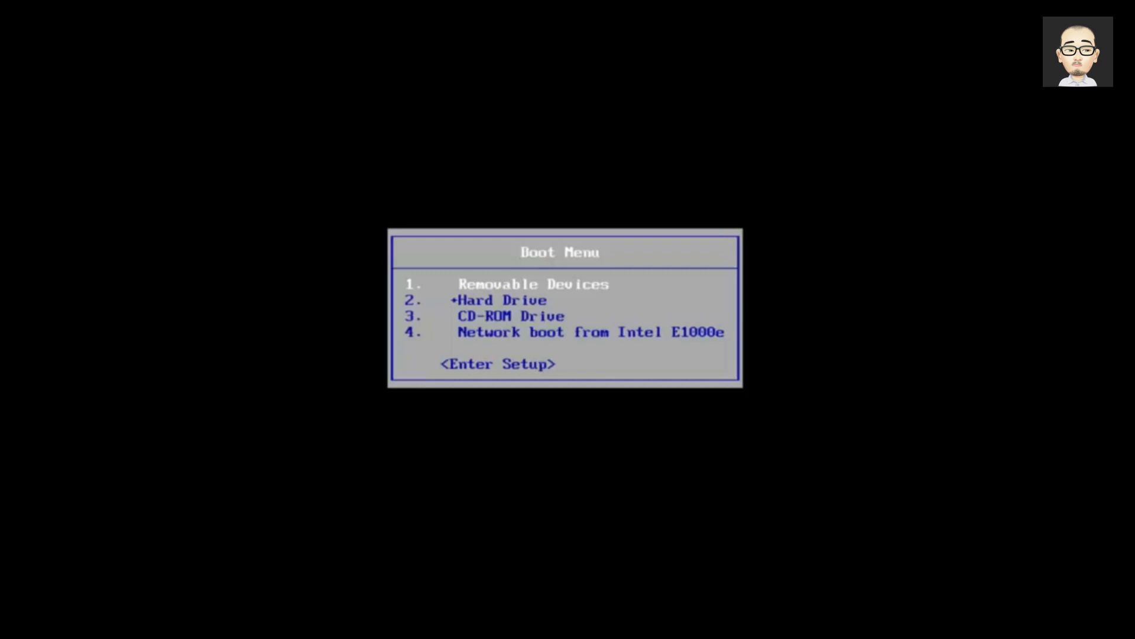
- Boot the computer from the CD-ROM drive to load the Windows installation disc
key("Down")
key("Down")
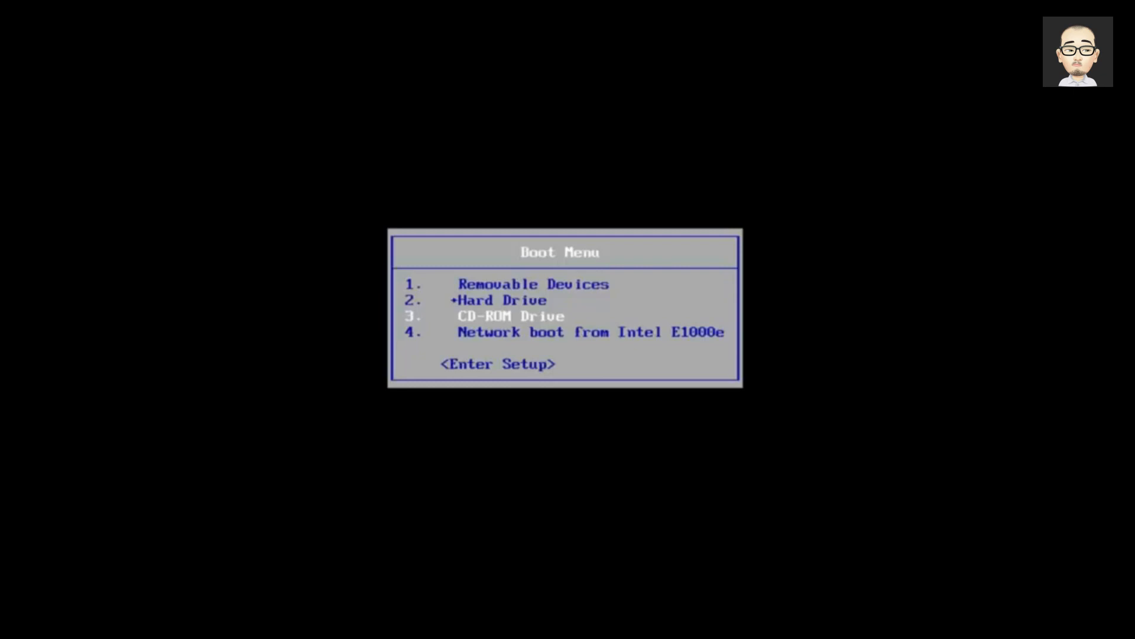
key("Return")
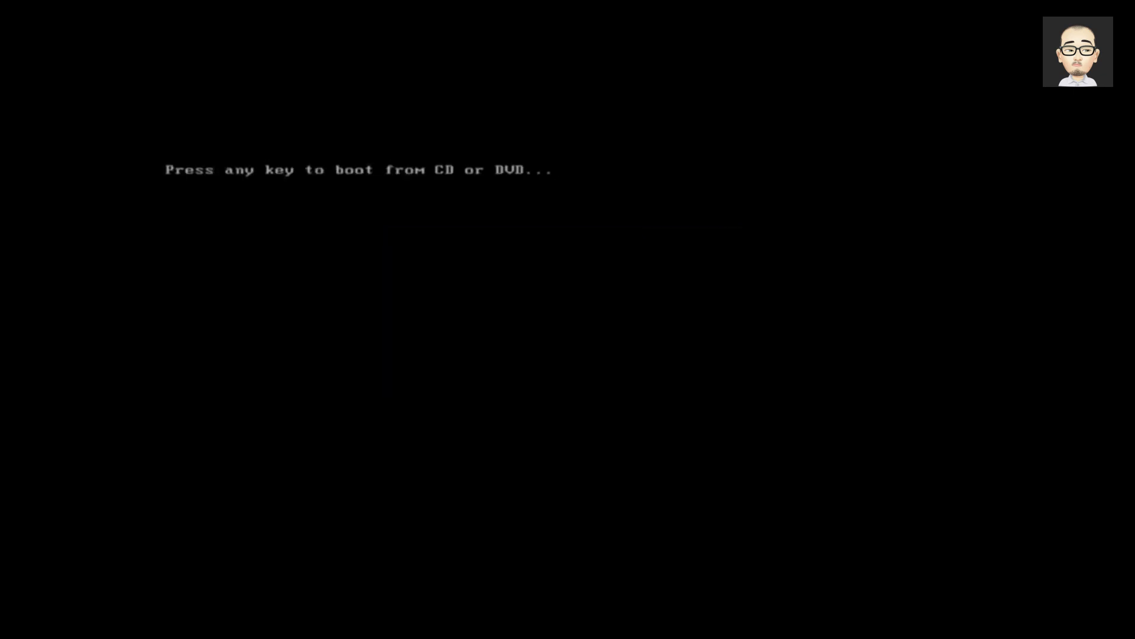
key("Return")
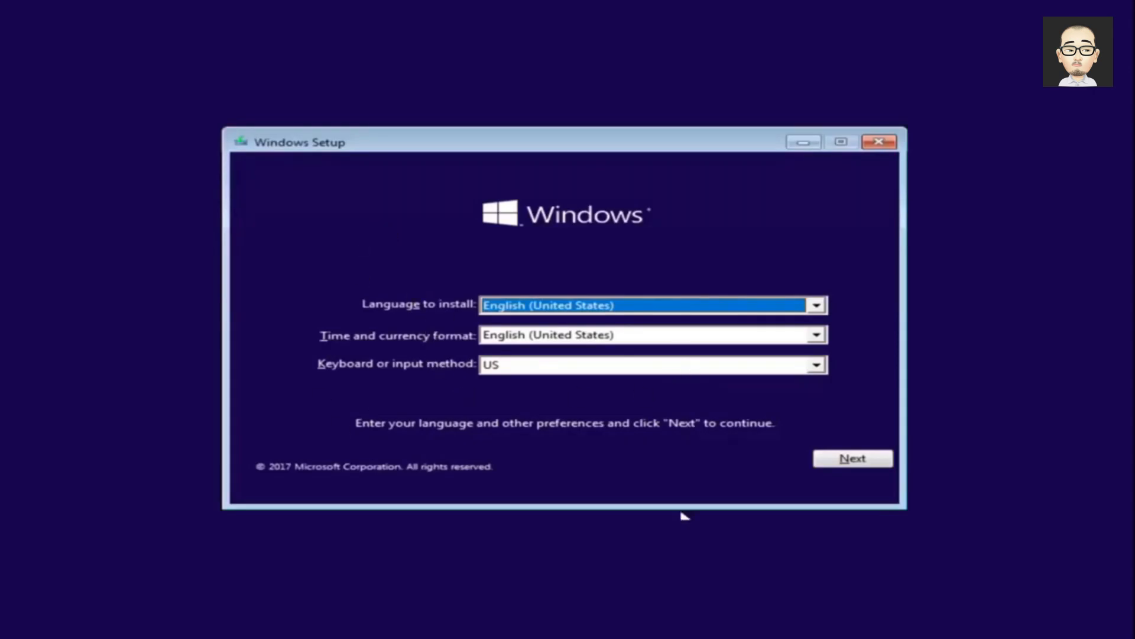
- Keep the English (United States) language and format with the US keyboard, and start the Windows installation
left_click(842, 464)
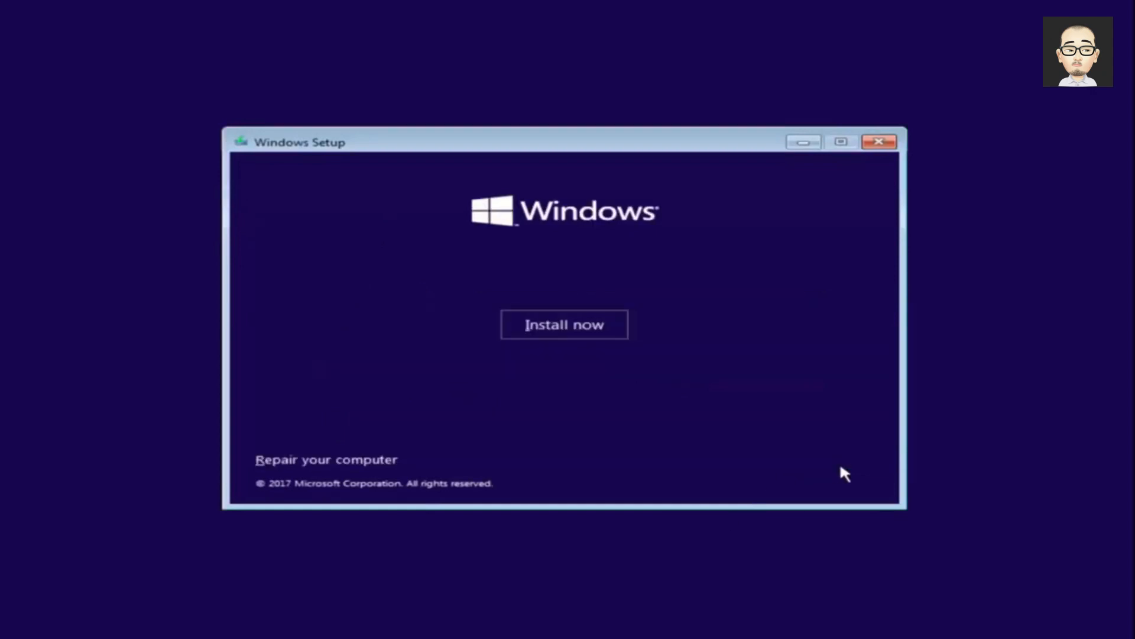
left_click(569, 326)
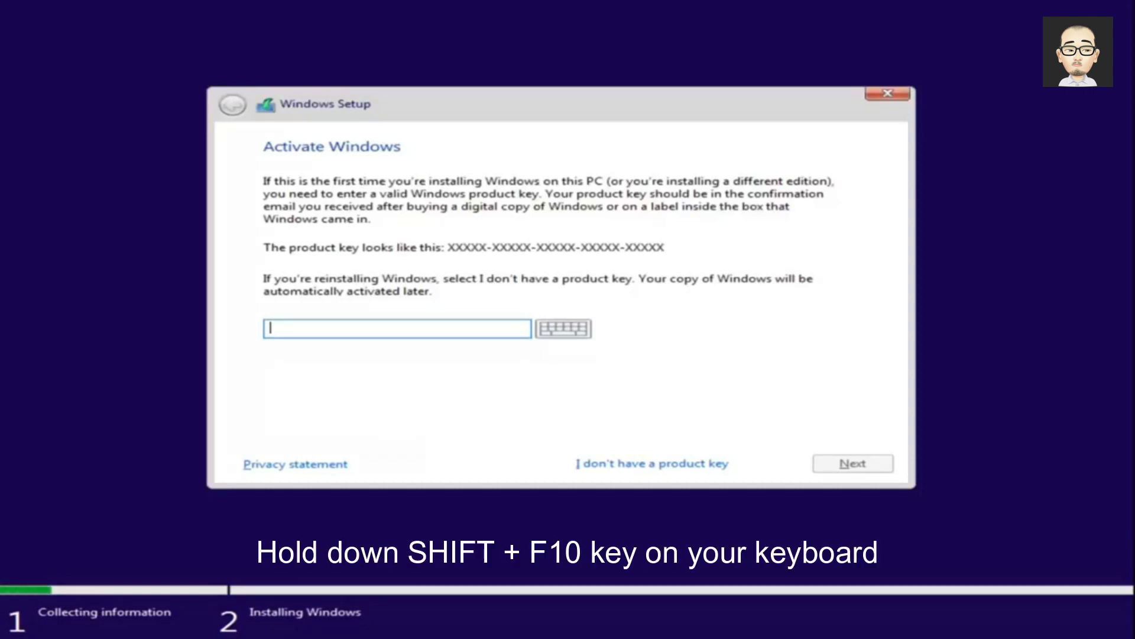
- Open a command prompt over the product key page of Windows Setup and start diskpart
key("shift+F10")
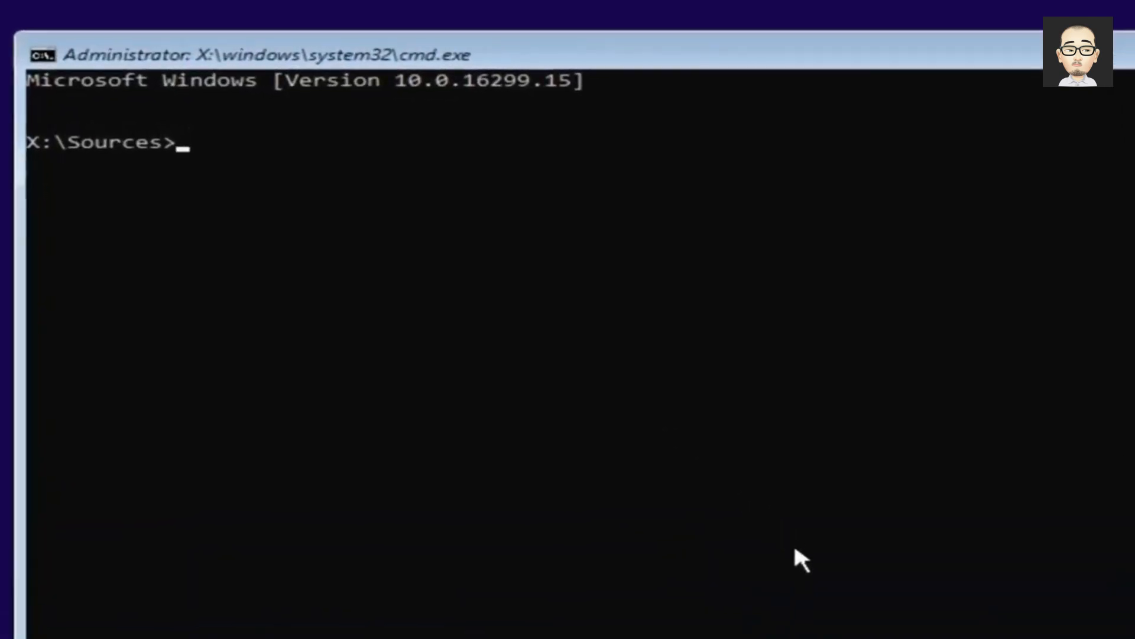
type("disk")
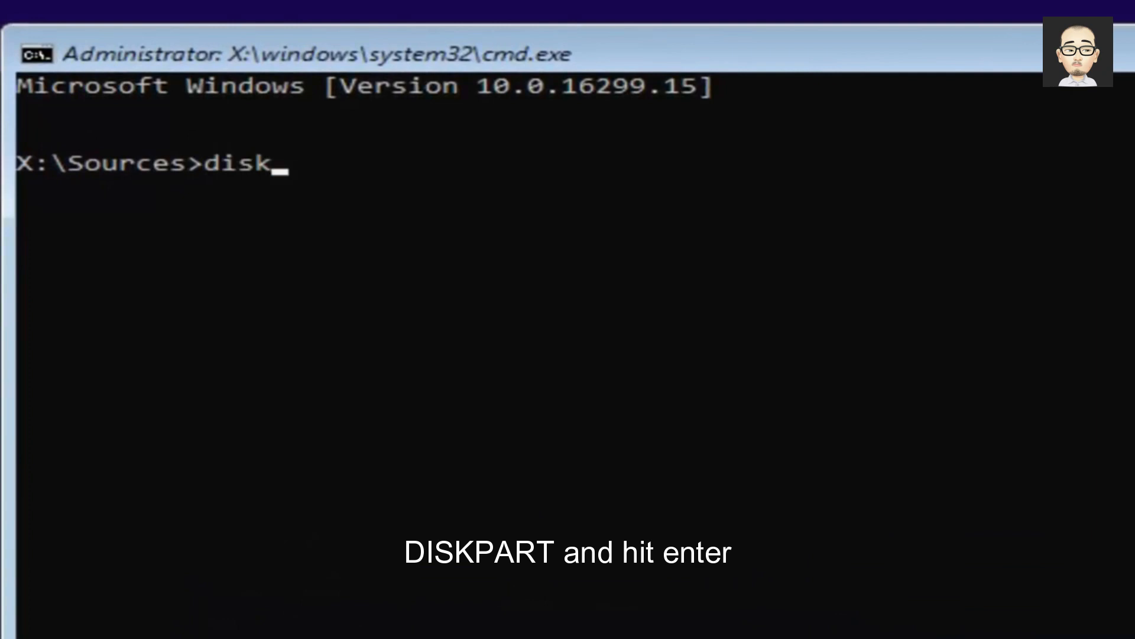
type("part")
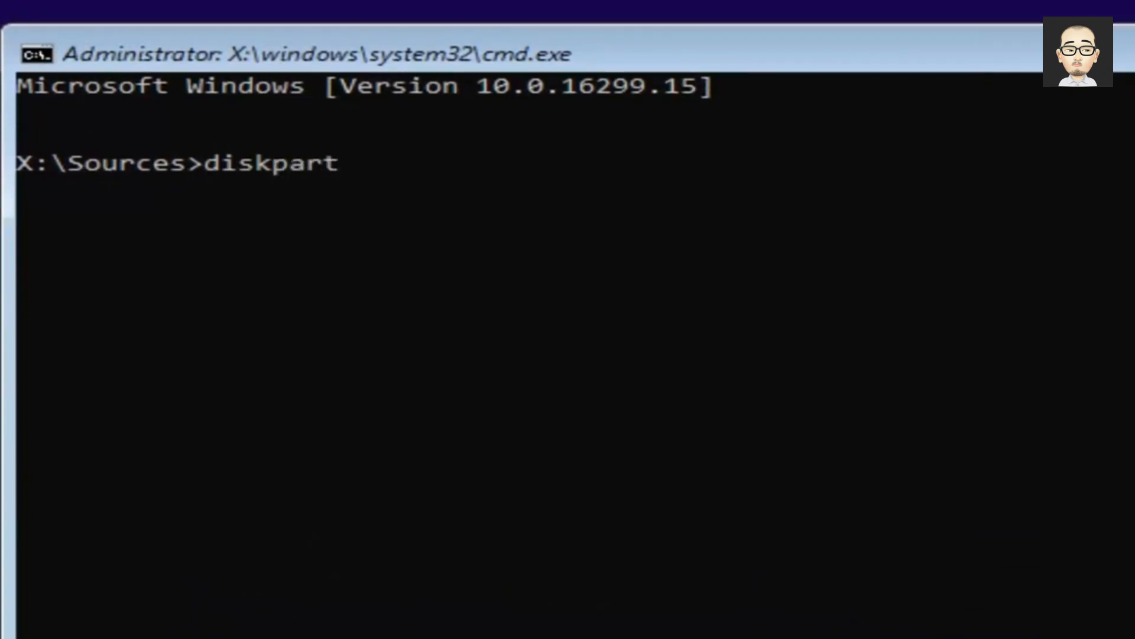
key("Return")
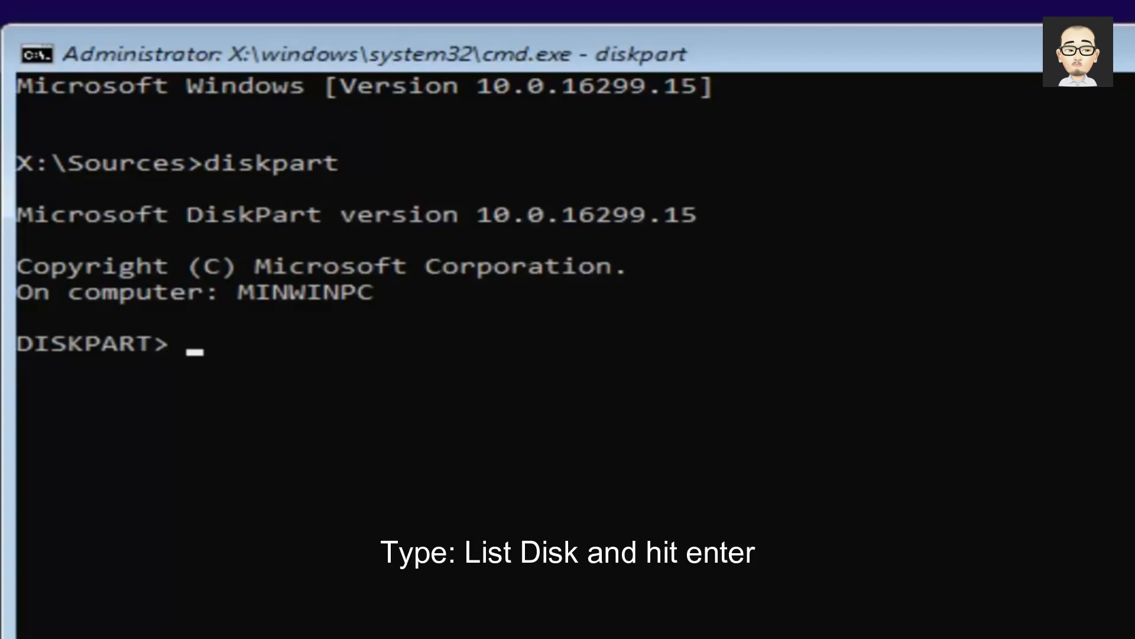
- List the available disks in DiskPart and select disk 0
type("list")
type(" disk")
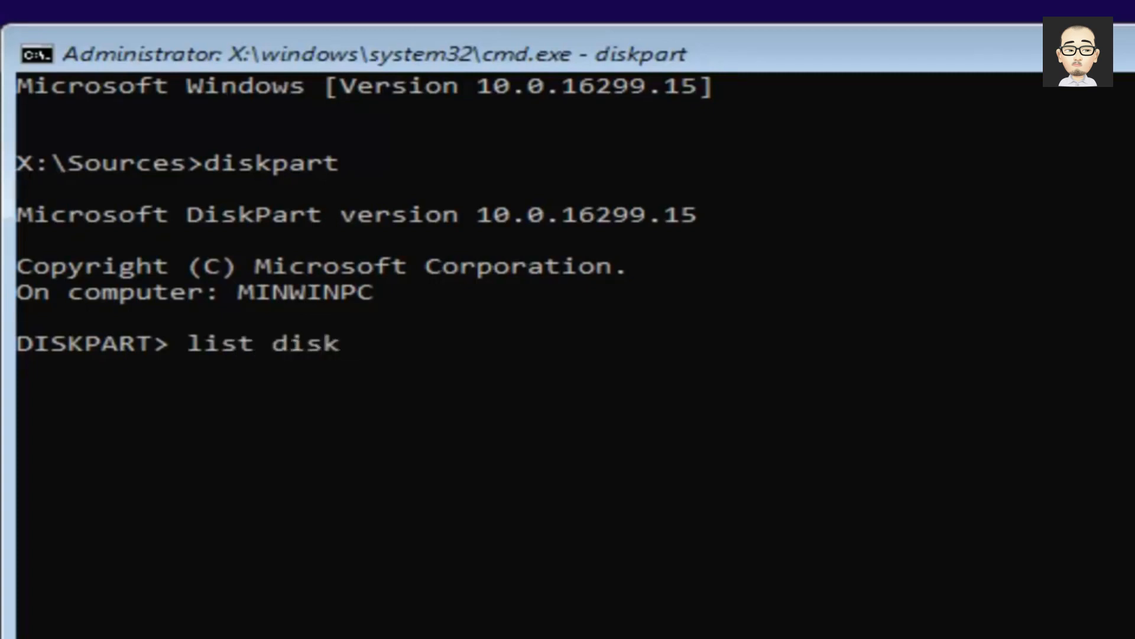
key("Return")
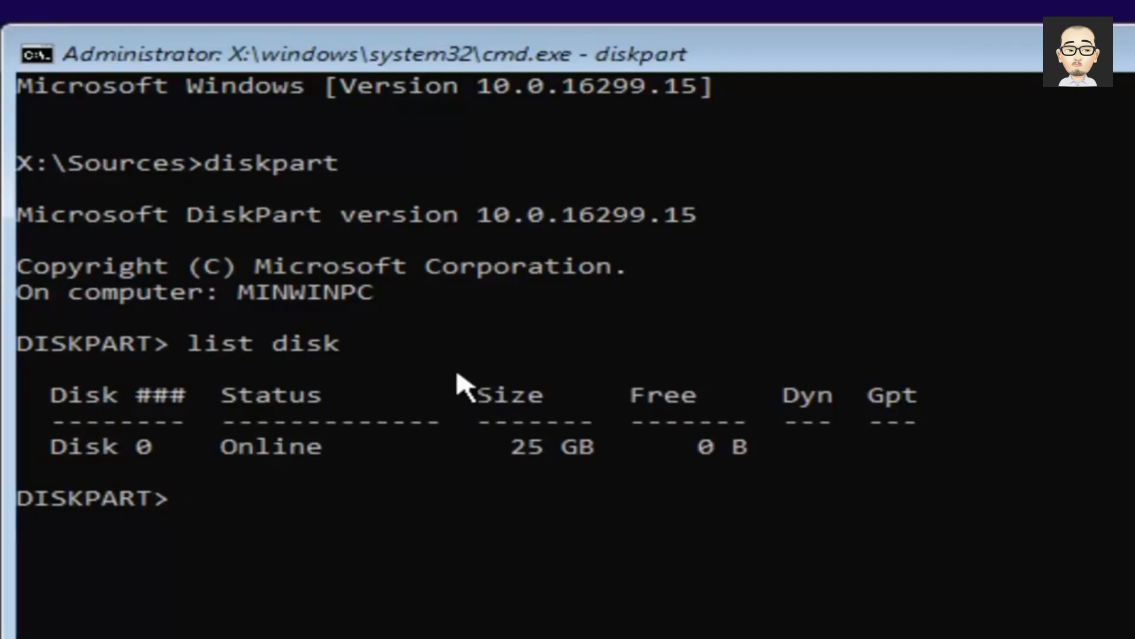
type("selec")
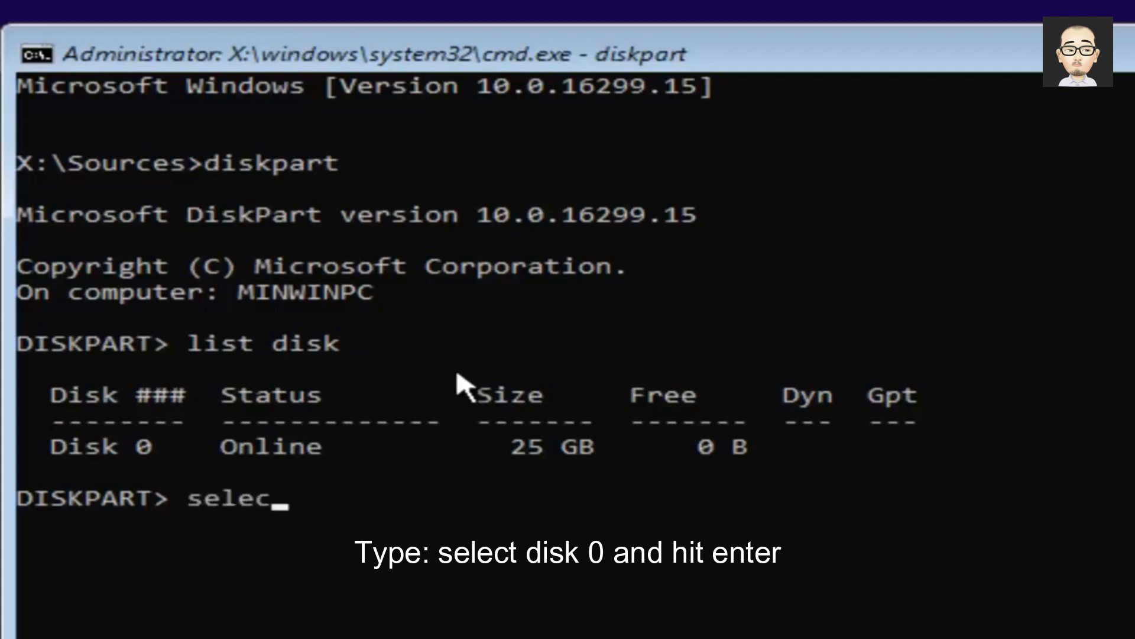
type("t dis")
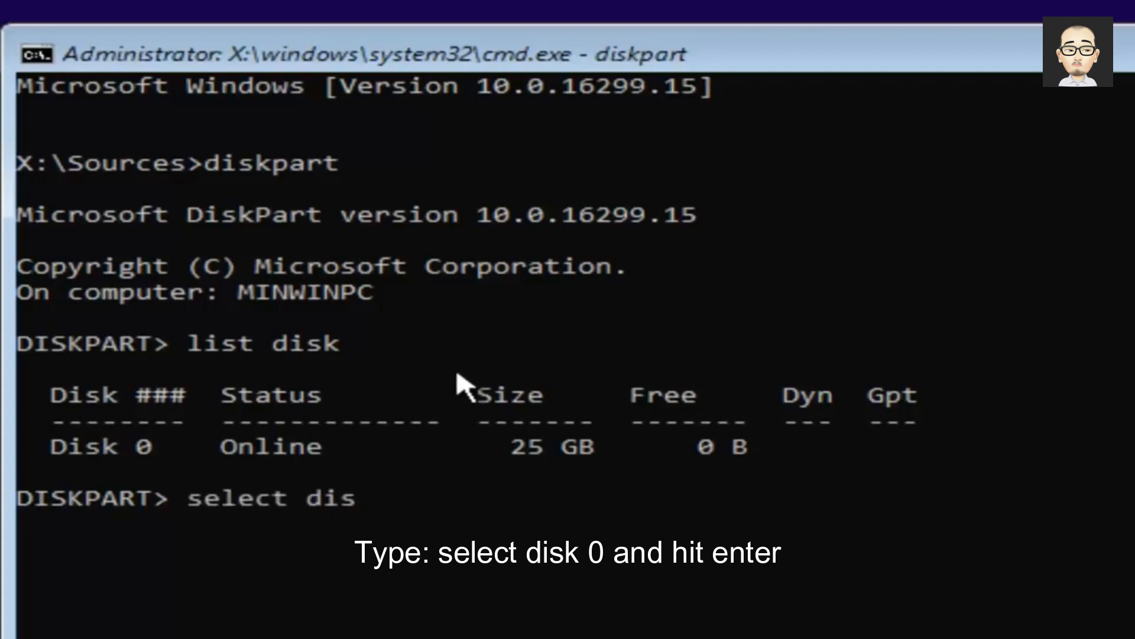
type("k 0")
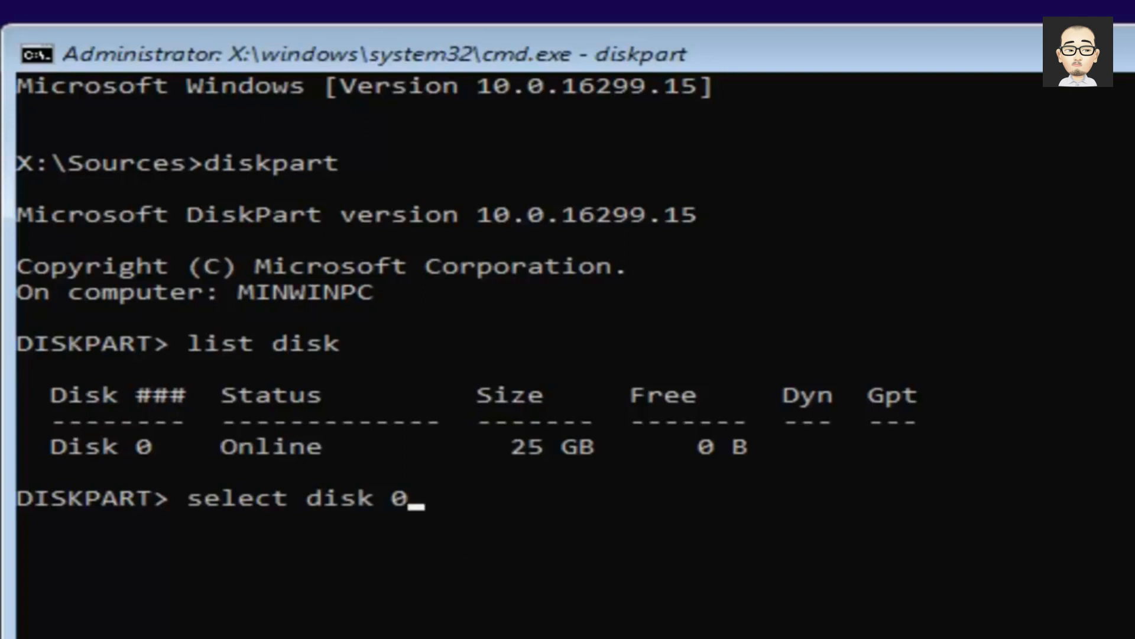
key("Return")
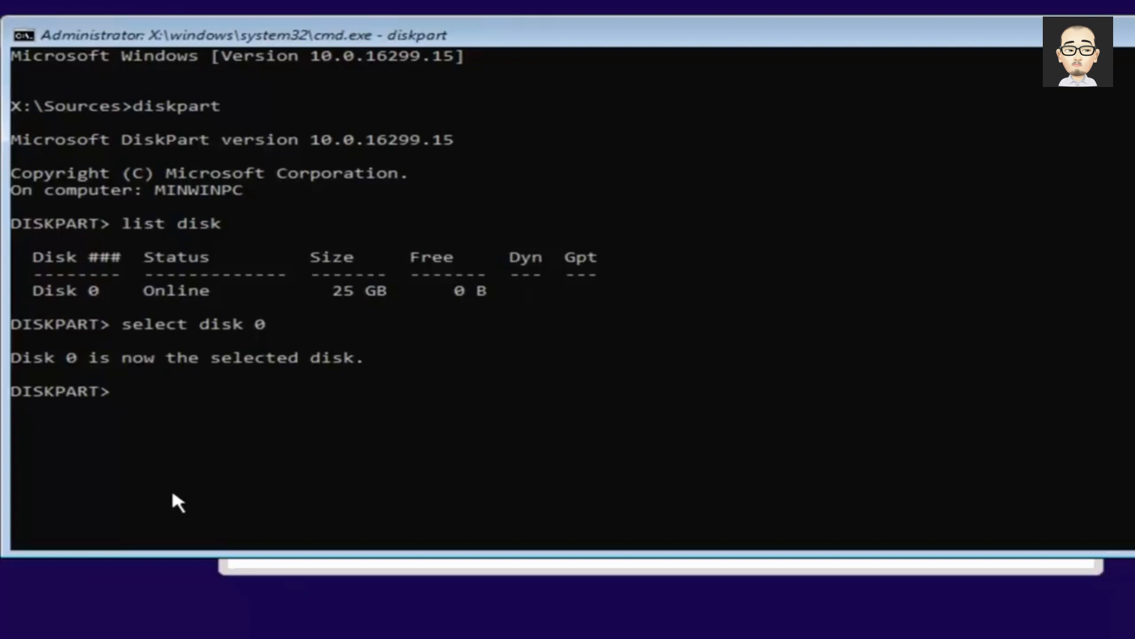
- Clean the selected disk 0 and convert it to GPT format
type("clean")
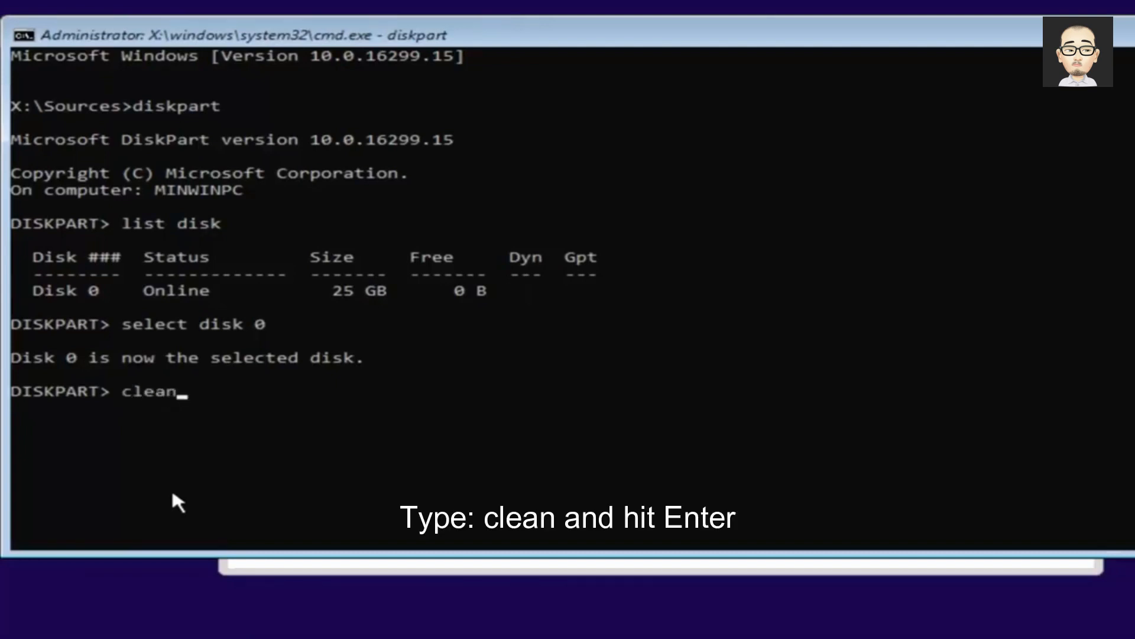
key("Return")
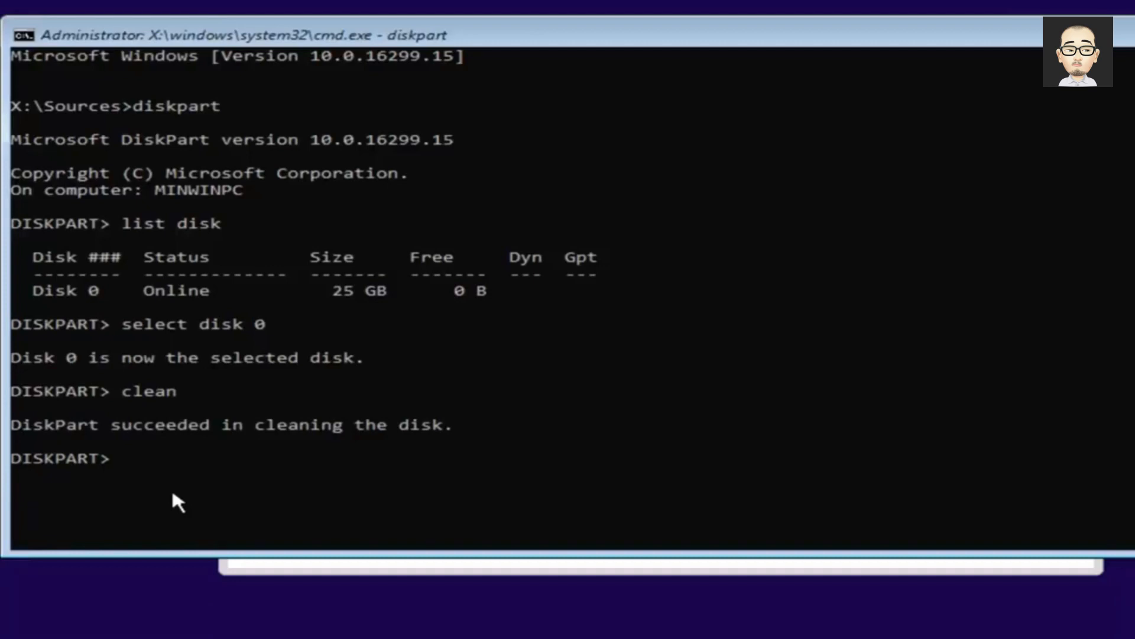
type("convert")
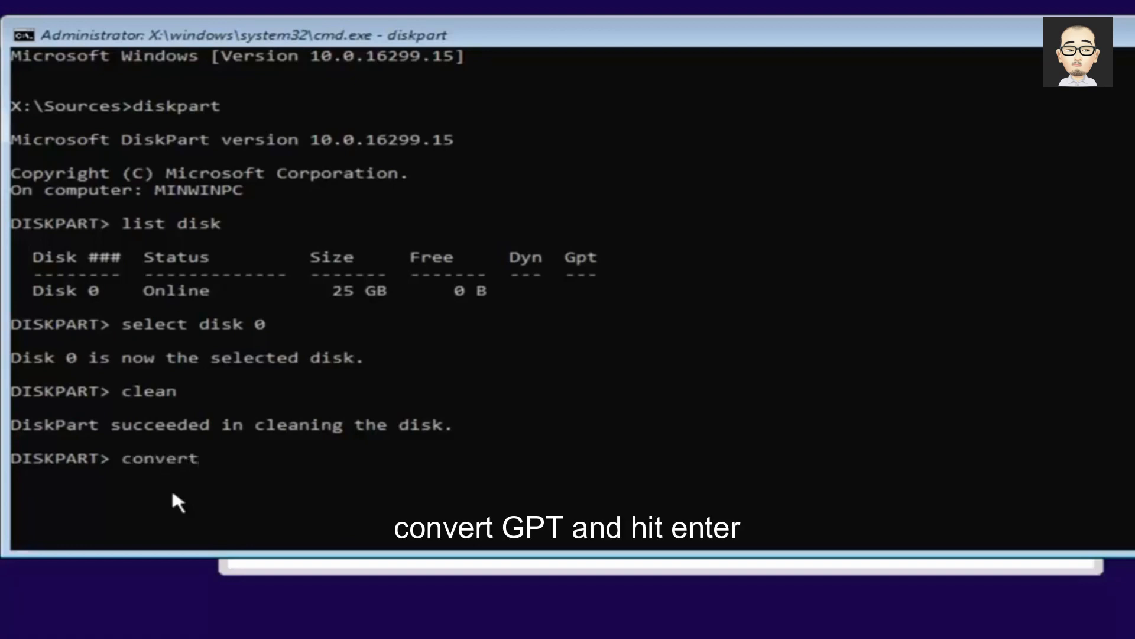
type(" GT")
key("BackSpace")
type("PT")
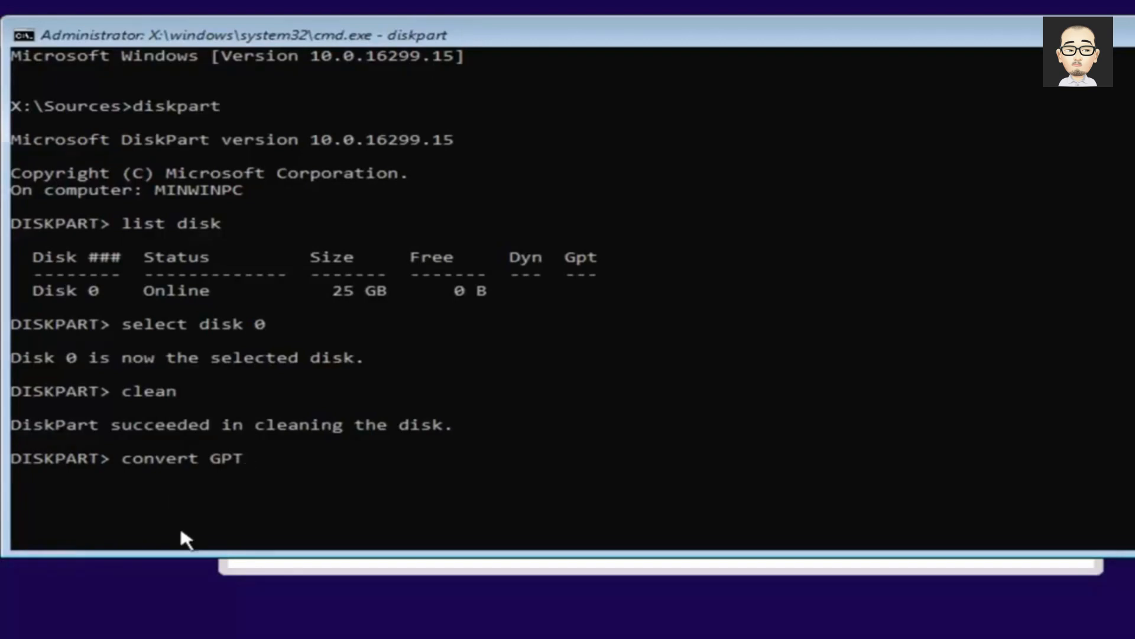
key("Return")
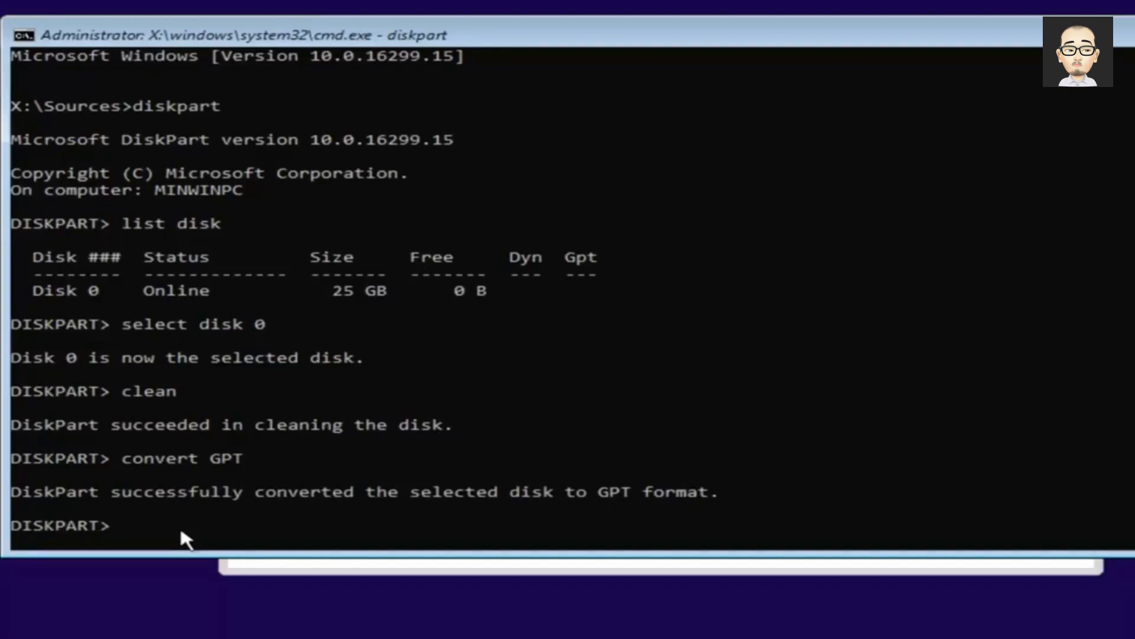
- Exit DiskPart and close the command prompt to return to Windows Setup
key("Return")
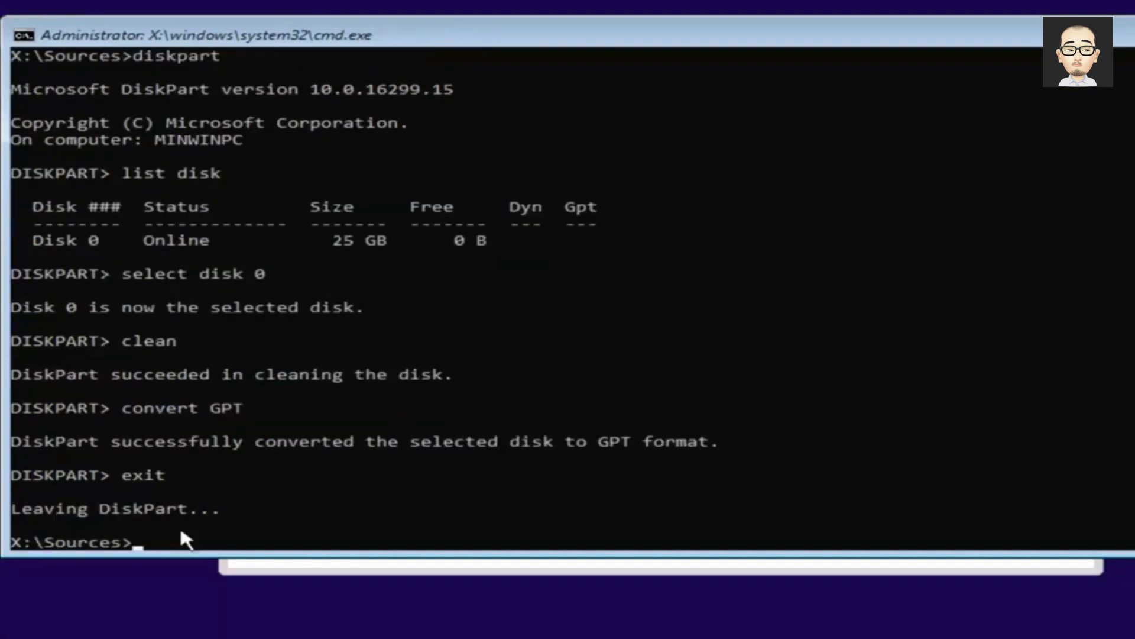
type("exit")
key("Return")
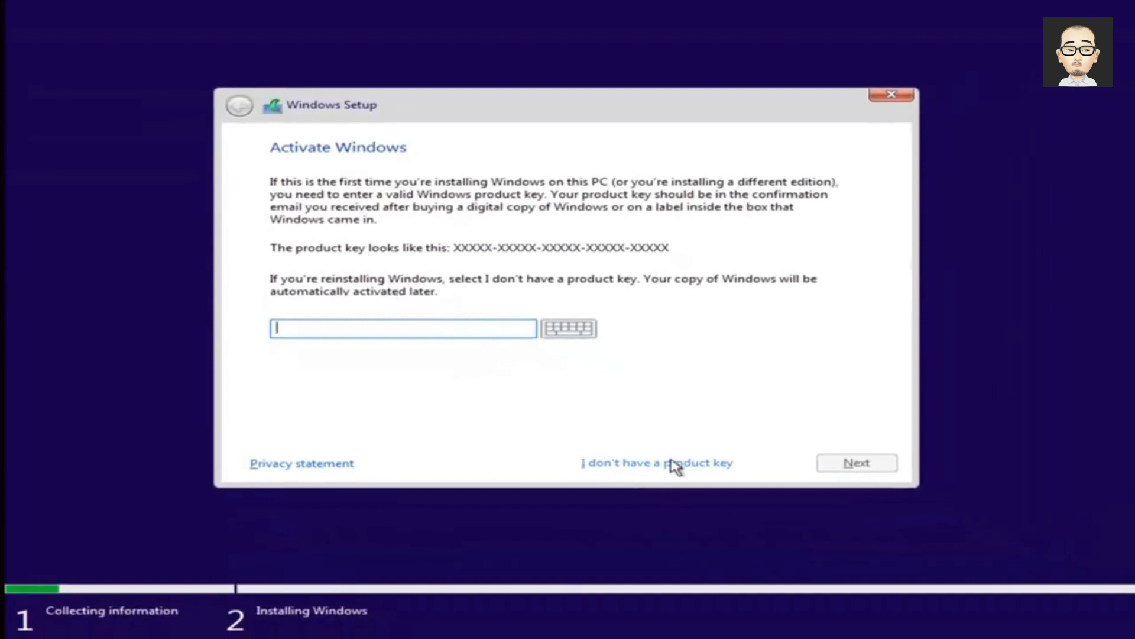
- Skip entering a product key and choose Windows 10 Pro (x86) as the operating system to install
left_click(674, 463)
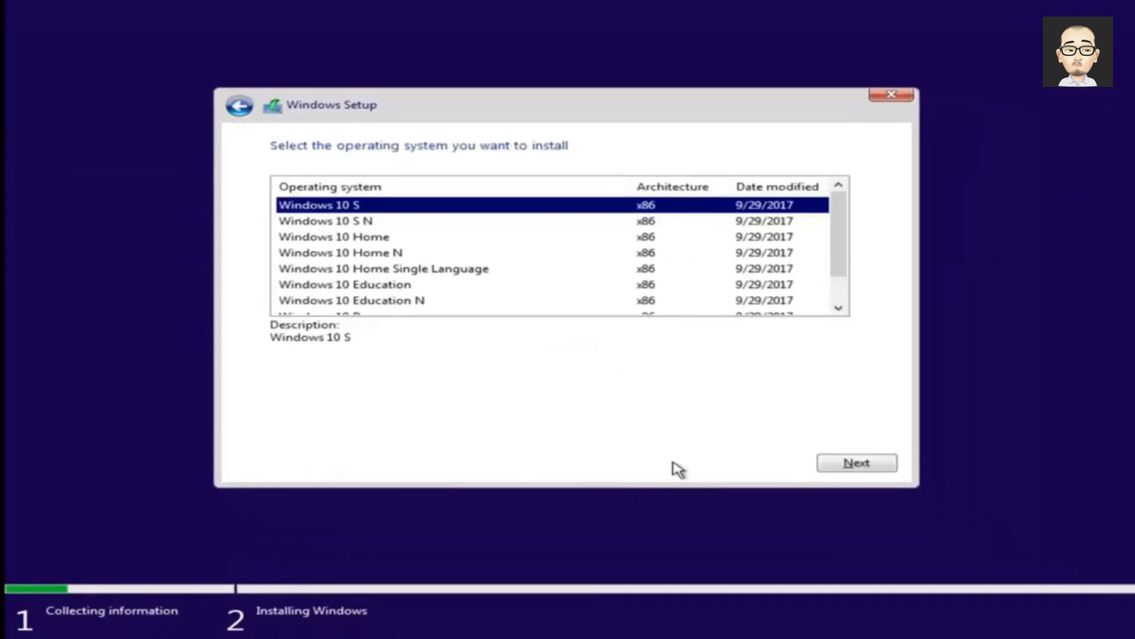
left_click(368, 272)
scroll(368, 278, "down", 1)
left_click(367, 285)
left_click(836, 464)
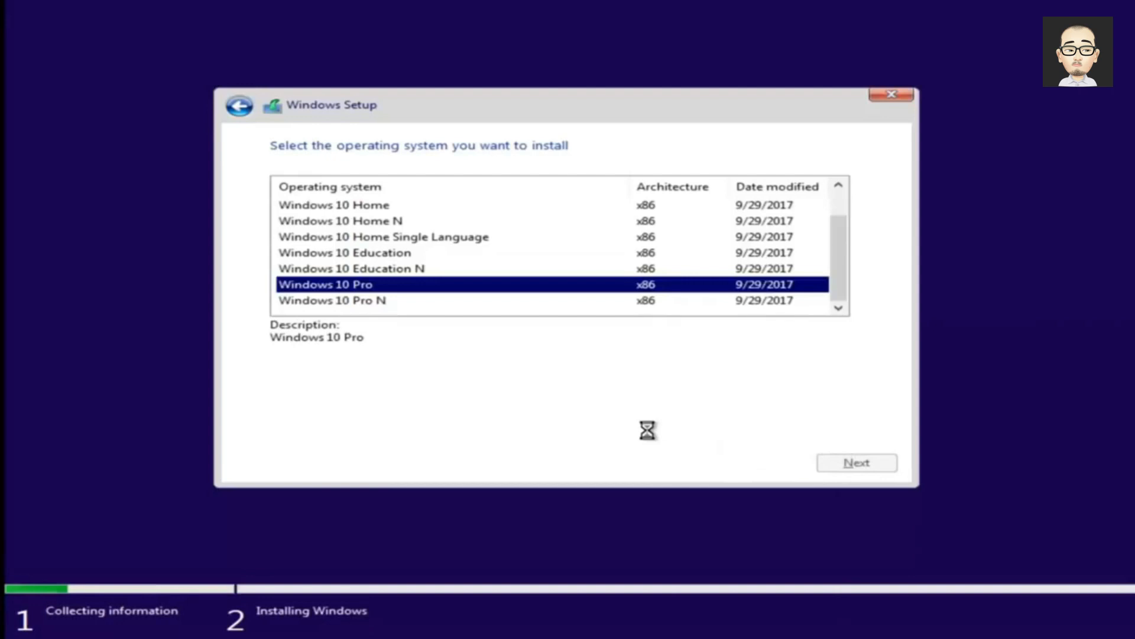
- Accept the Microsoft software license terms and continue to the installation type choice
left_click(346, 426)
left_click(349, 432)
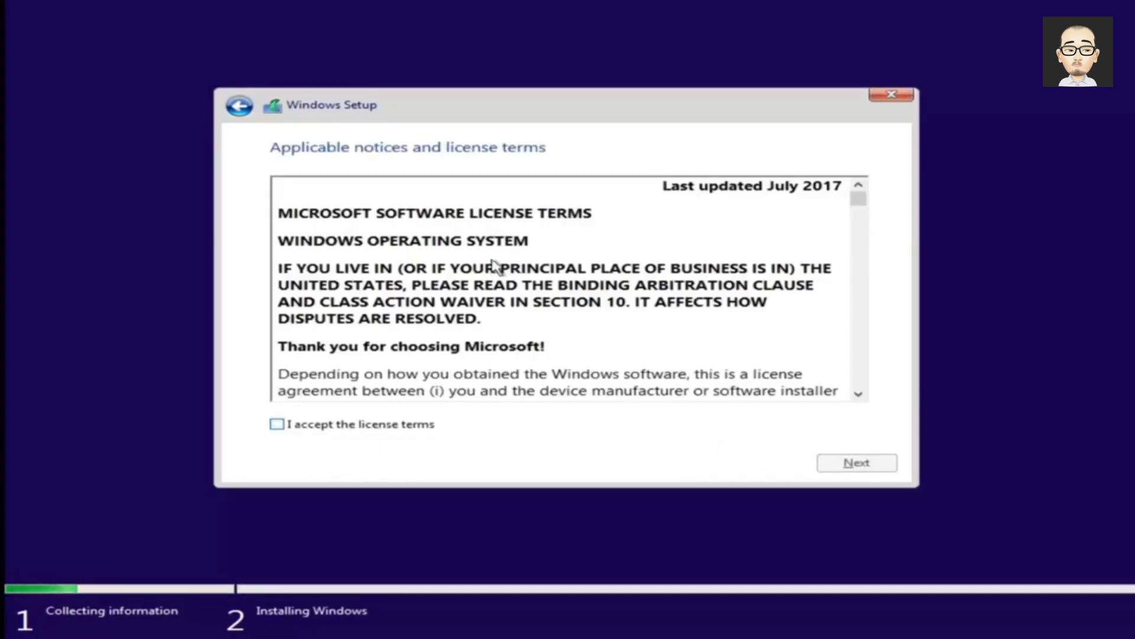
left_click(276, 426)
left_click(849, 465)
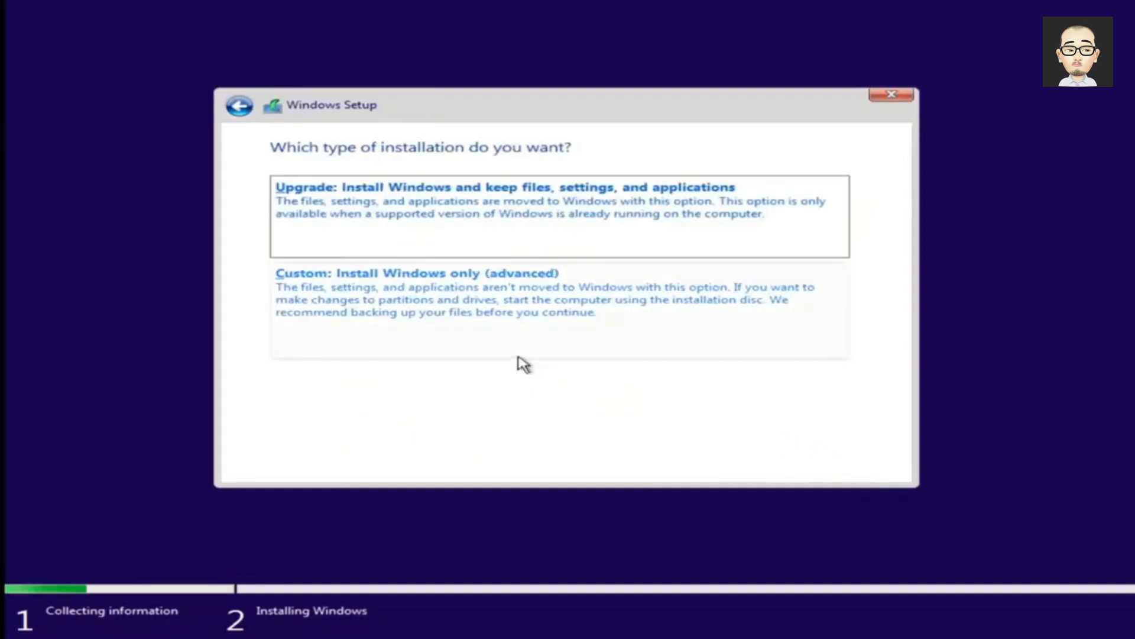
- Choose the custom Windows-only installation and start installing to the Drive 0 unallocated space
left_click(408, 305)
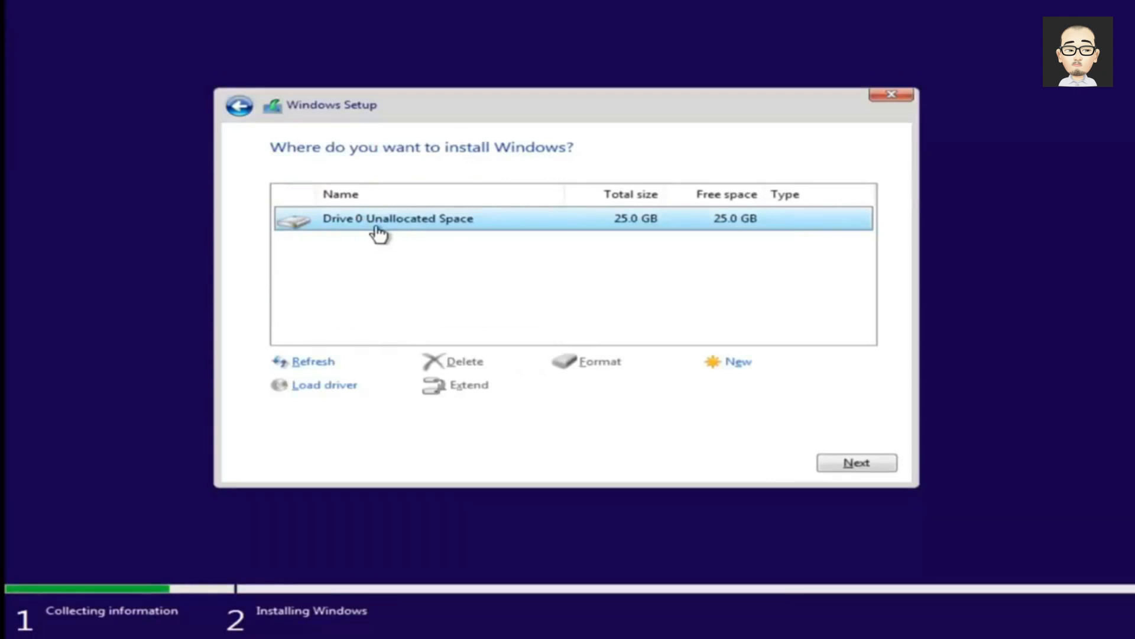
left_click(847, 465)
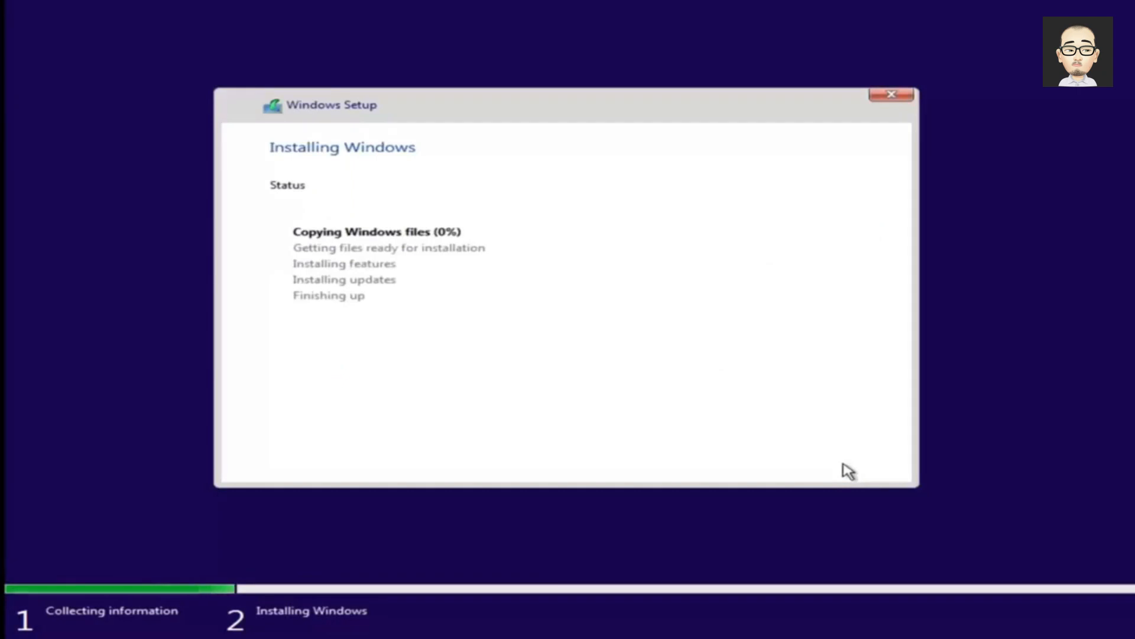